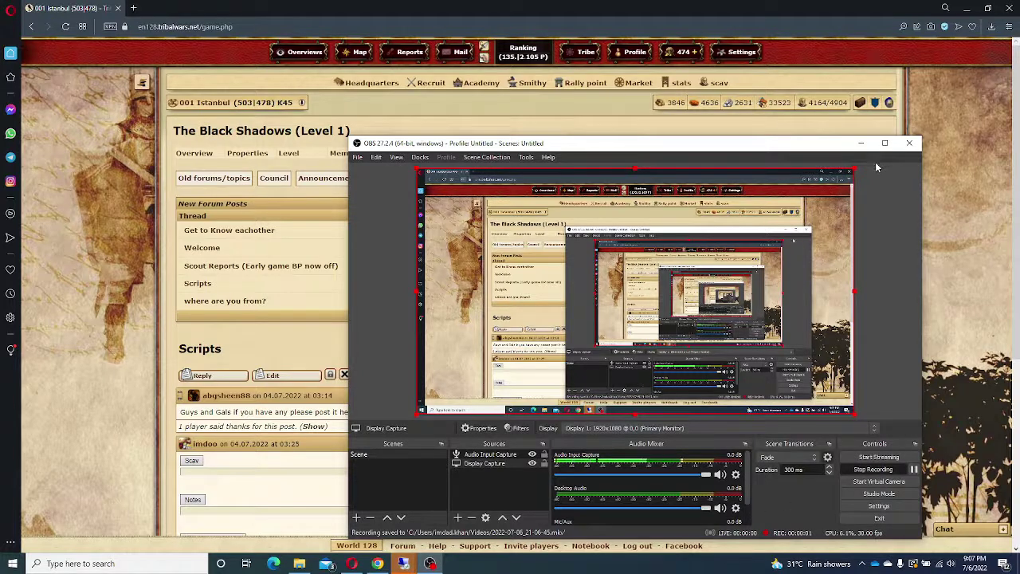
- Minimize OBS and expand the Scav spoiler in the forum's Scripts thread
{"action": "left_click", "coordinate": [861, 143]}
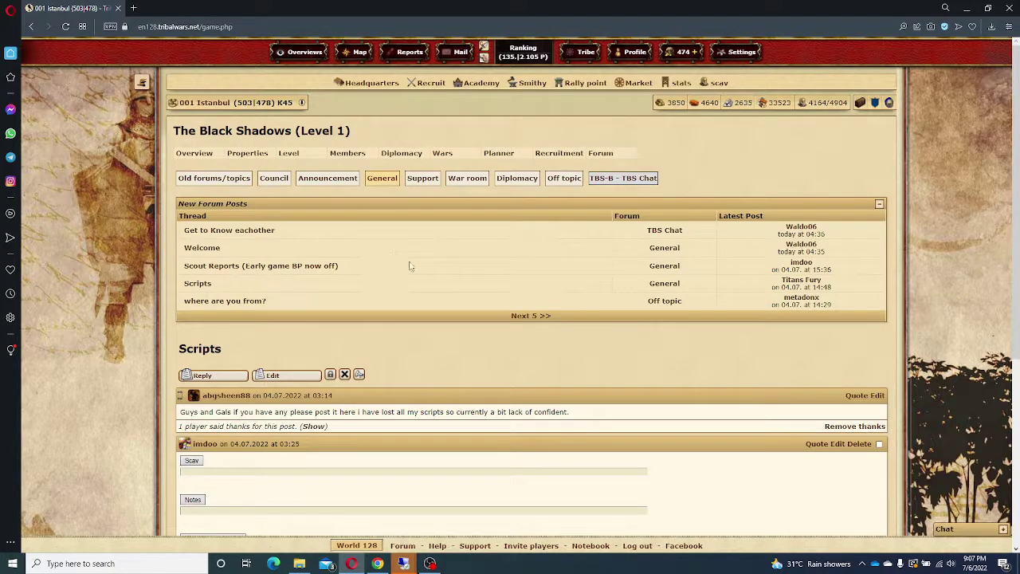
{"action": "scroll", "coordinate": [411, 268], "scroll_direction": "down", "scroll_amount": 2}
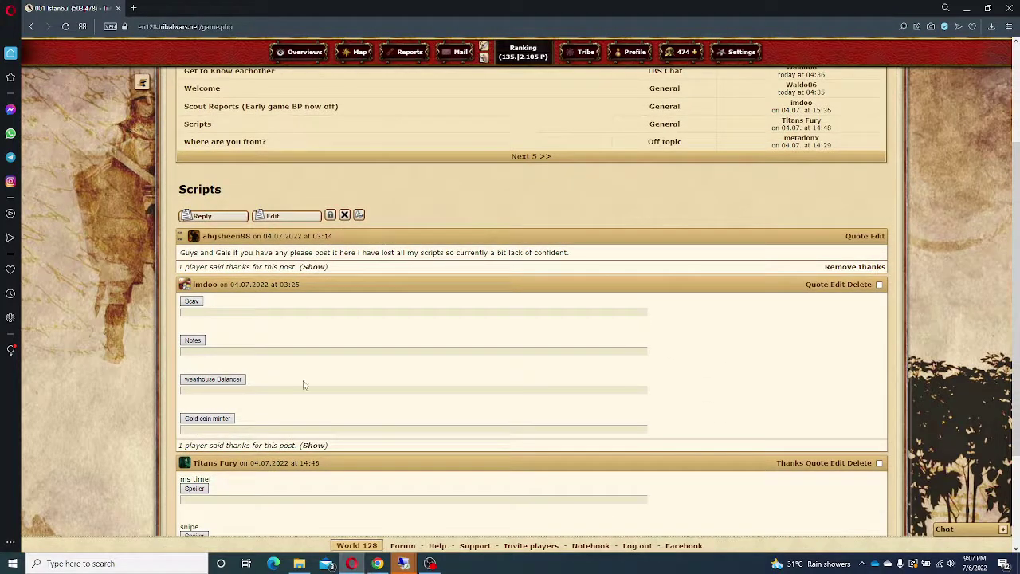
{"action": "left_click", "coordinate": [192, 302]}
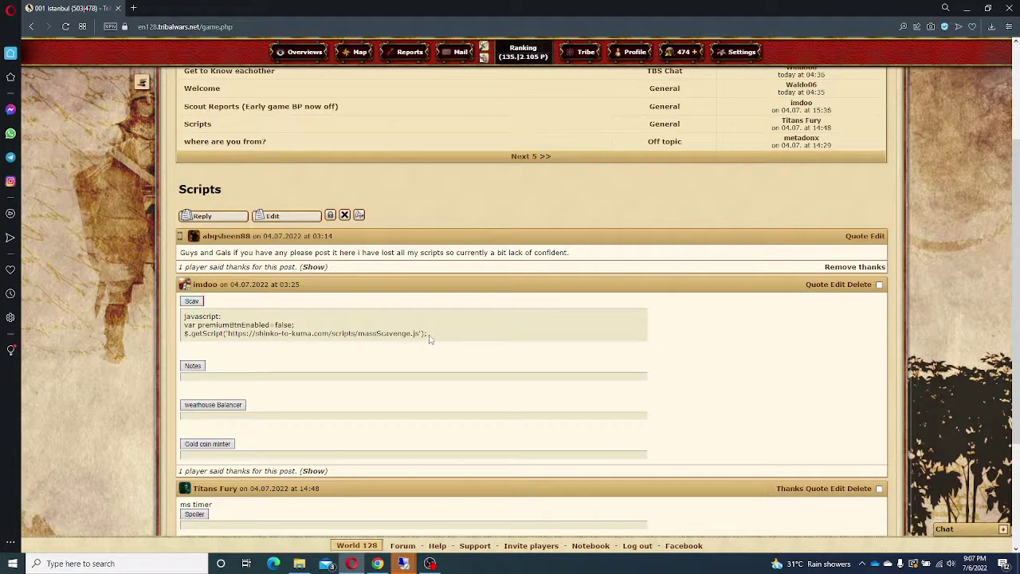
- Select and copy the three lines of Scav script code
{"action": "left_click_drag", "start_coordinate": [428, 335], "coordinate": [184, 319]}
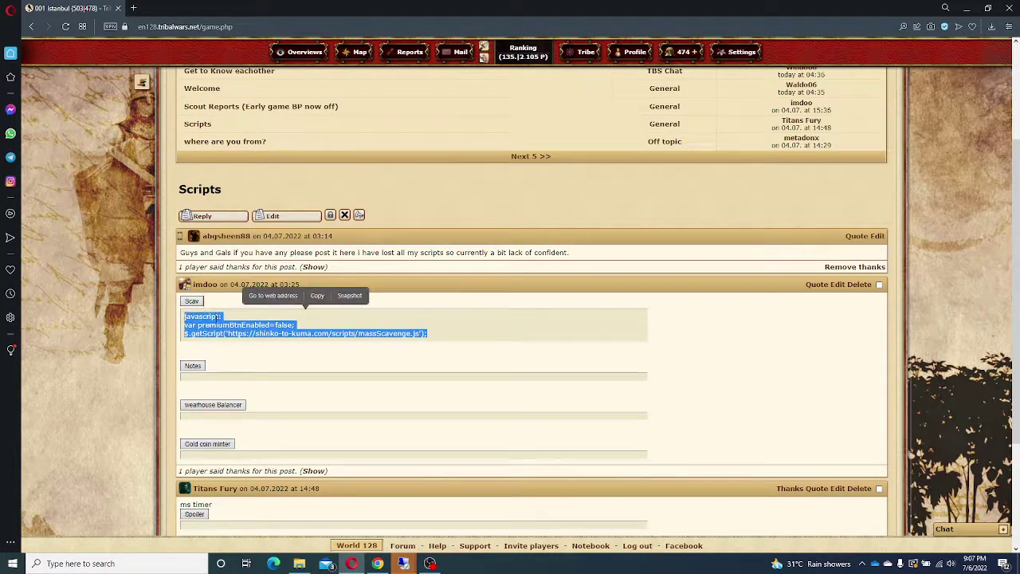
{"action": "left_click", "coordinate": [465, 352]}
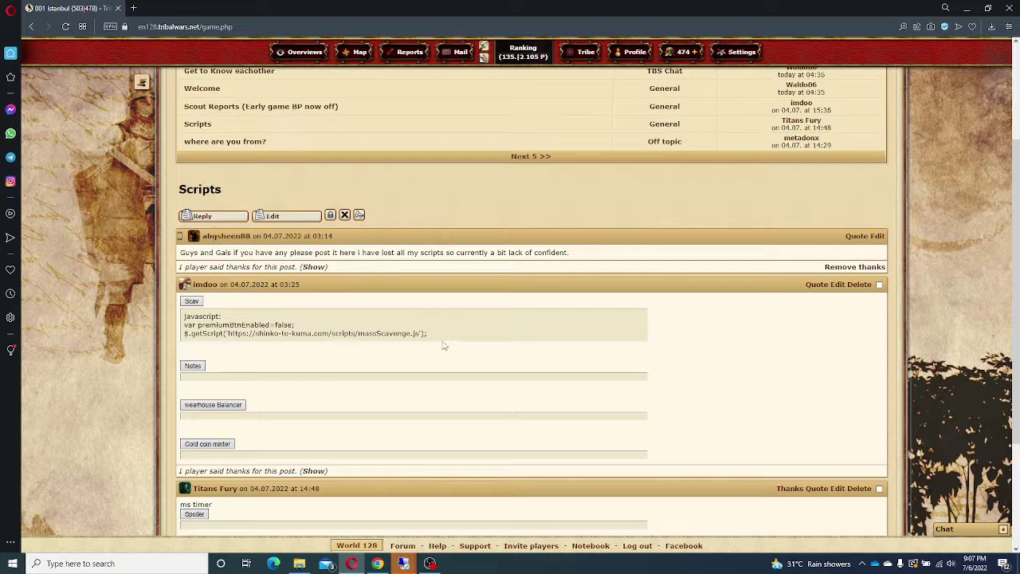
{"action": "left_click_drag", "start_coordinate": [442, 341], "coordinate": [184, 320]}
{"action": "key", "text": "ctrl+c"}
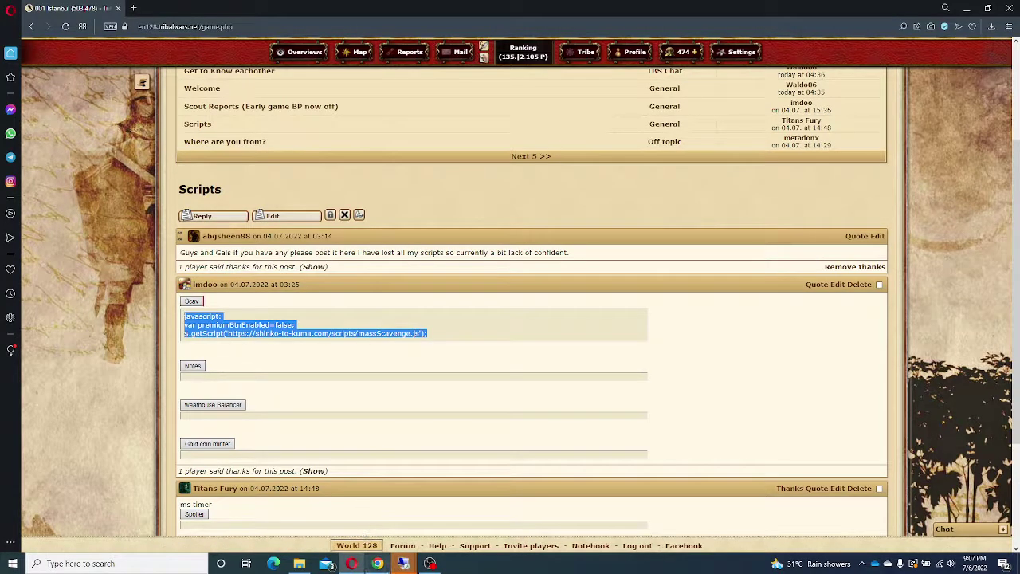
- In the Tribal Wars tab, start a new link from Settings > Quick bar
{"action": "mouse_move", "coordinate": [378, 564]}
{"action": "left_click", "coordinate": [383, 542]}
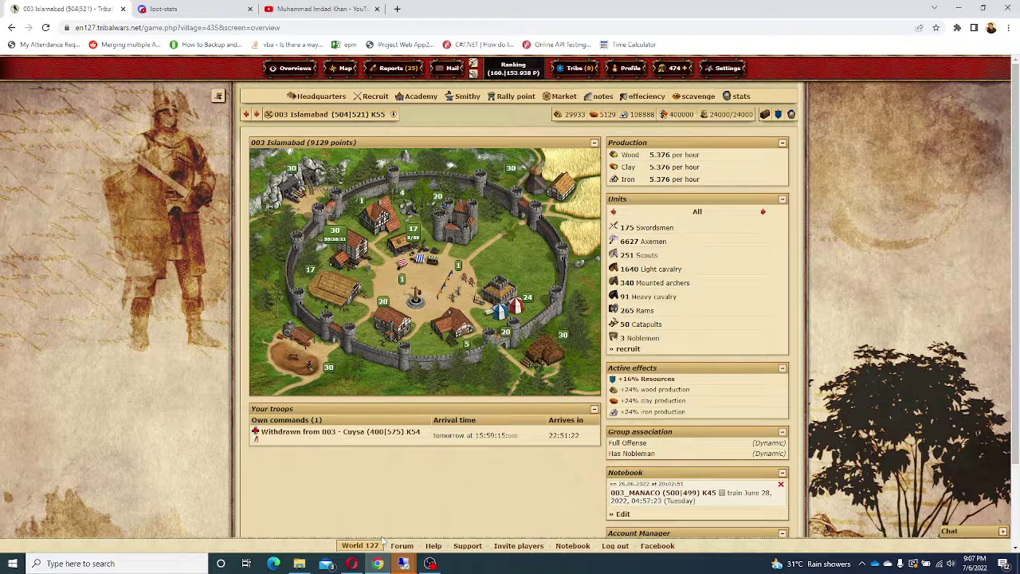
{"action": "mouse_move", "coordinate": [742, 78]}
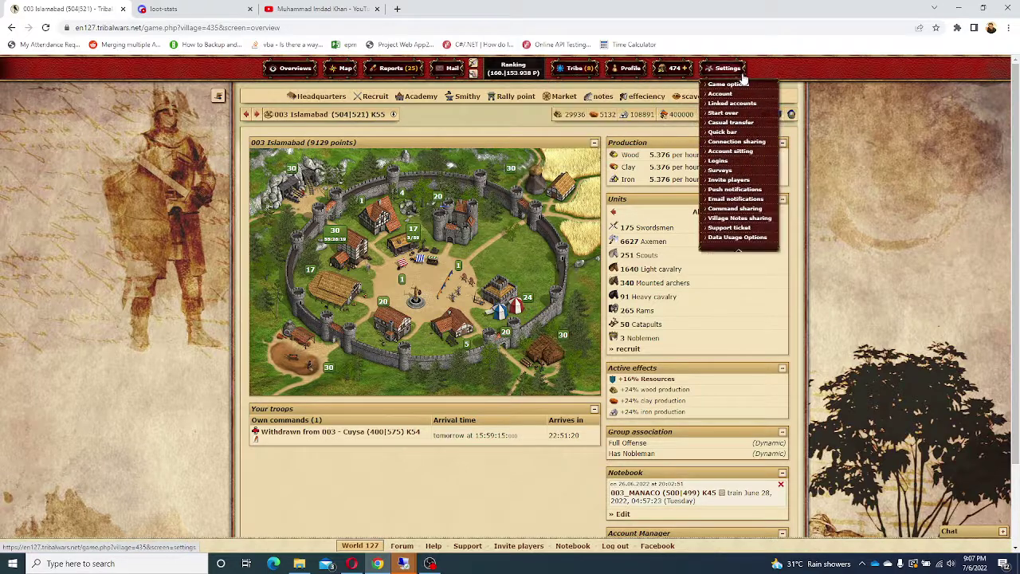
{"action": "left_click", "coordinate": [722, 133]}
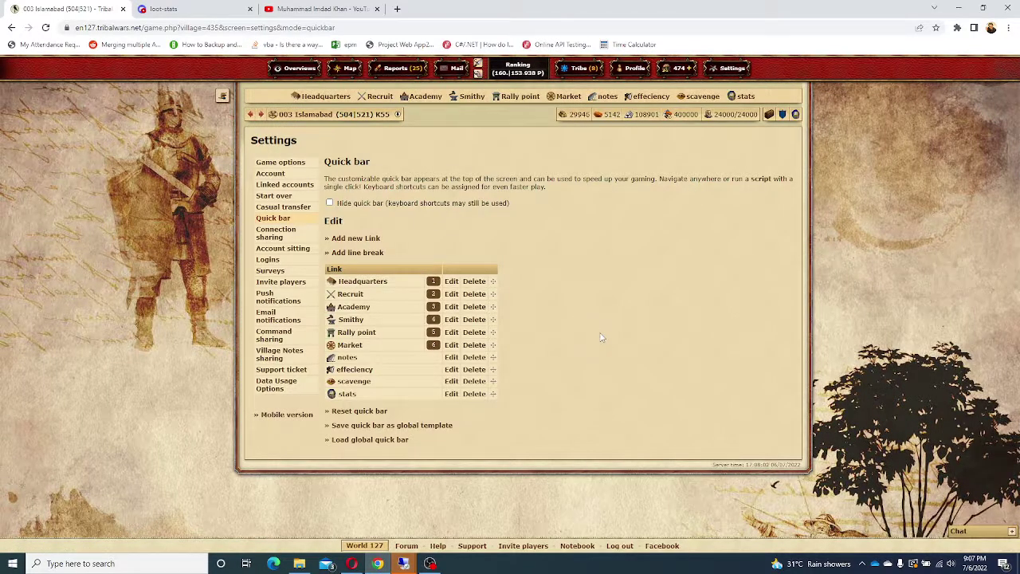
{"action": "left_click", "coordinate": [351, 238]}
{"action": "mouse_move", "coordinate": [730, 69]}
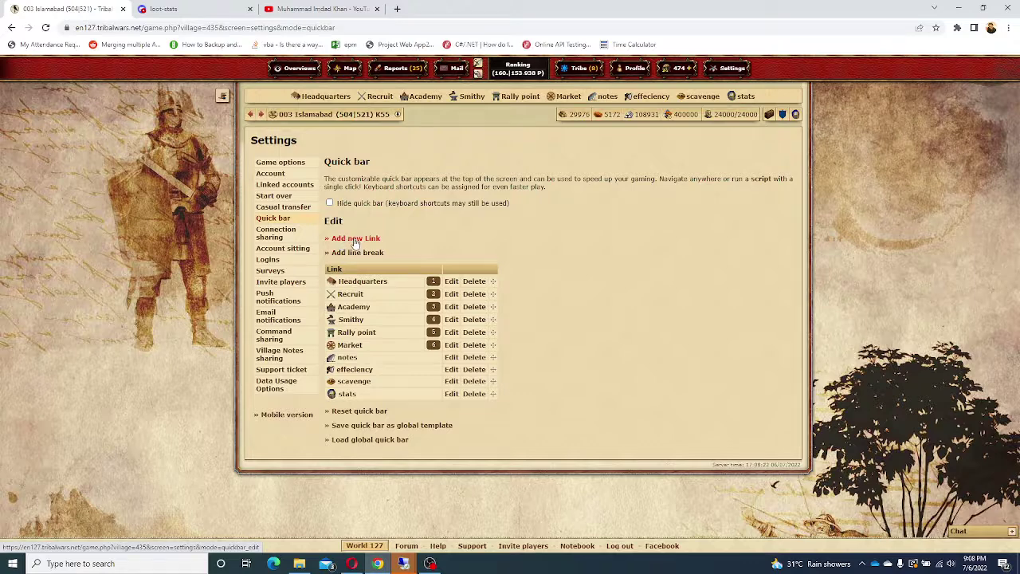
- Name the new quick bar link 'new scav' with hover text 'scavenging'
{"action": "left_click", "coordinate": [355, 241]}
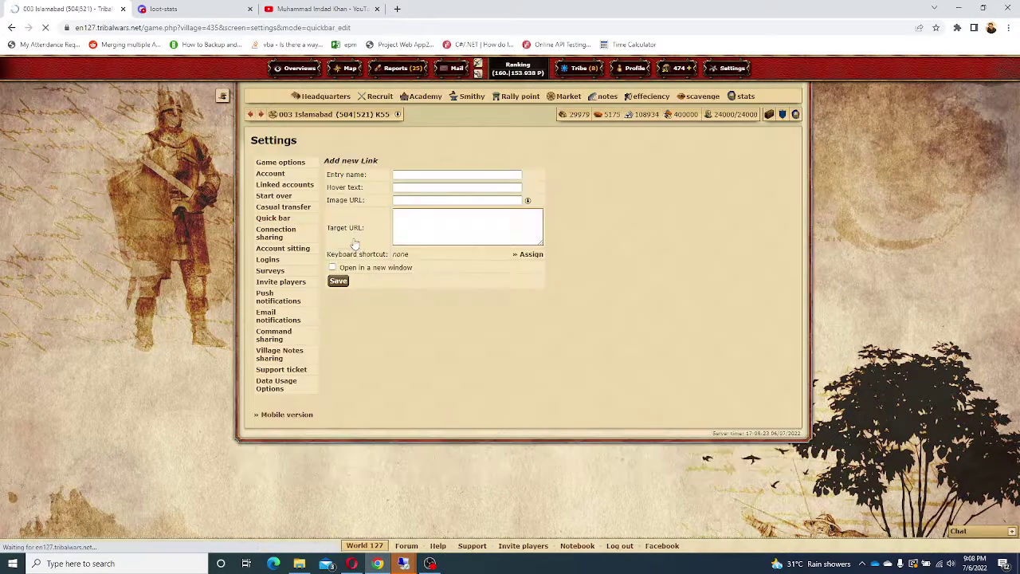
{"action": "left_click", "coordinate": [413, 176]}
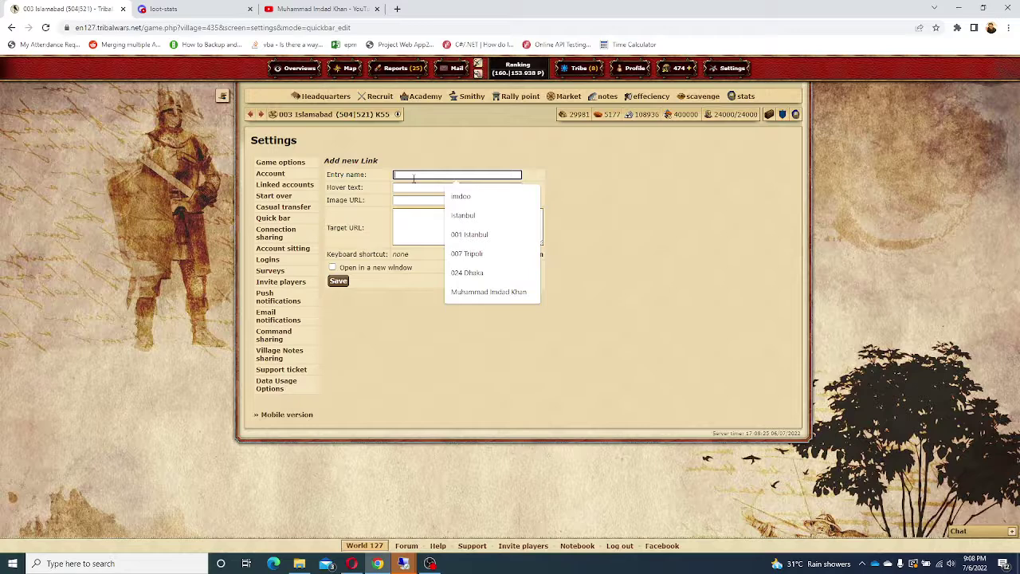
{"action": "type", "text": "n"}
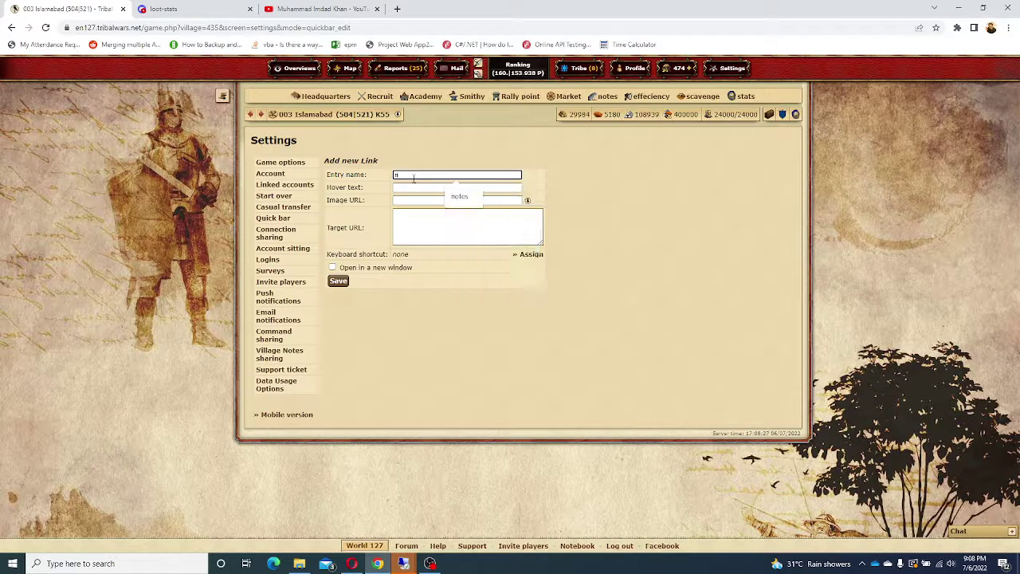
{"action": "type", "text": "ew scav"}
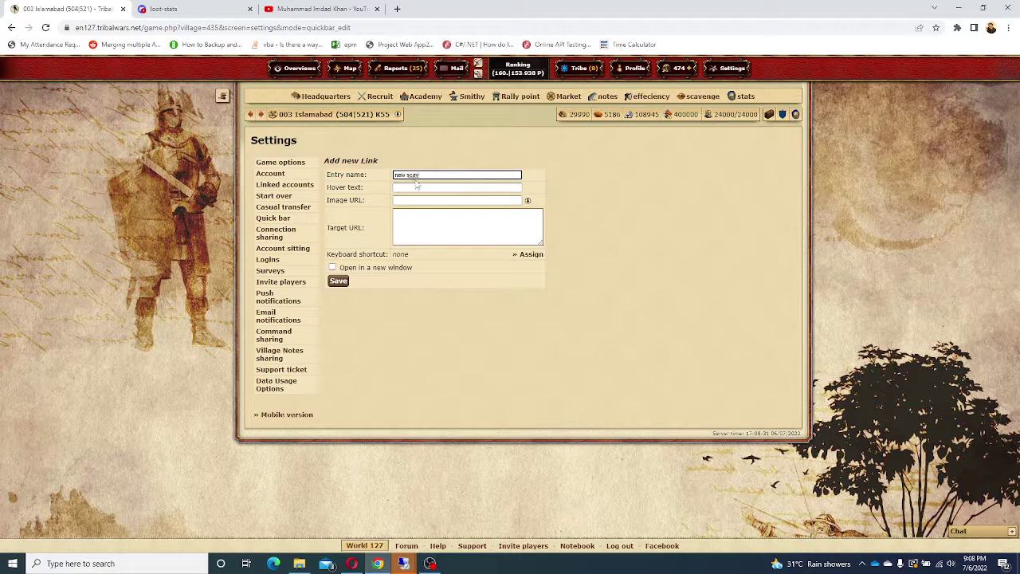
{"action": "left_click", "coordinate": [408, 190]}
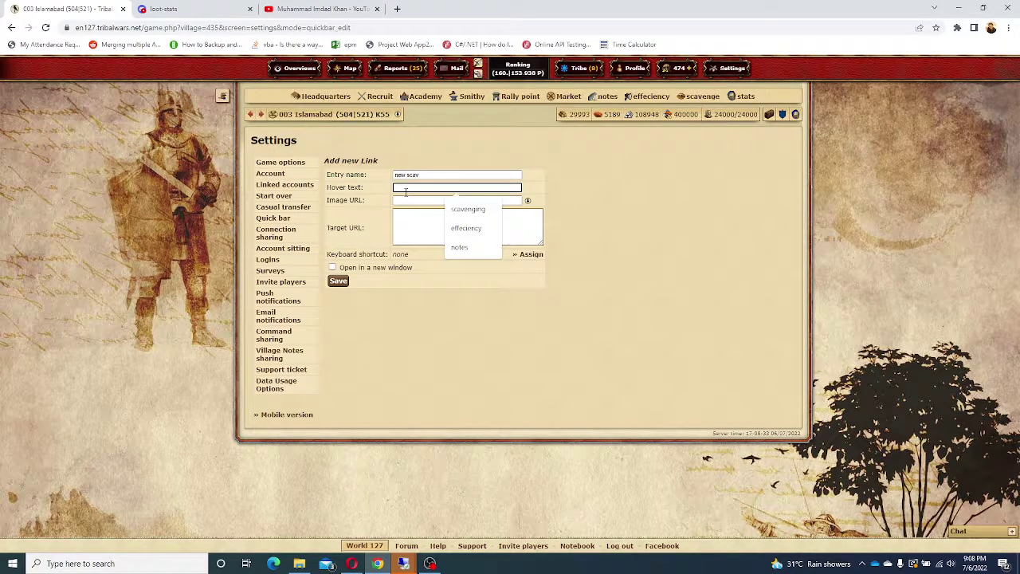
{"action": "left_click", "coordinate": [468, 209]}
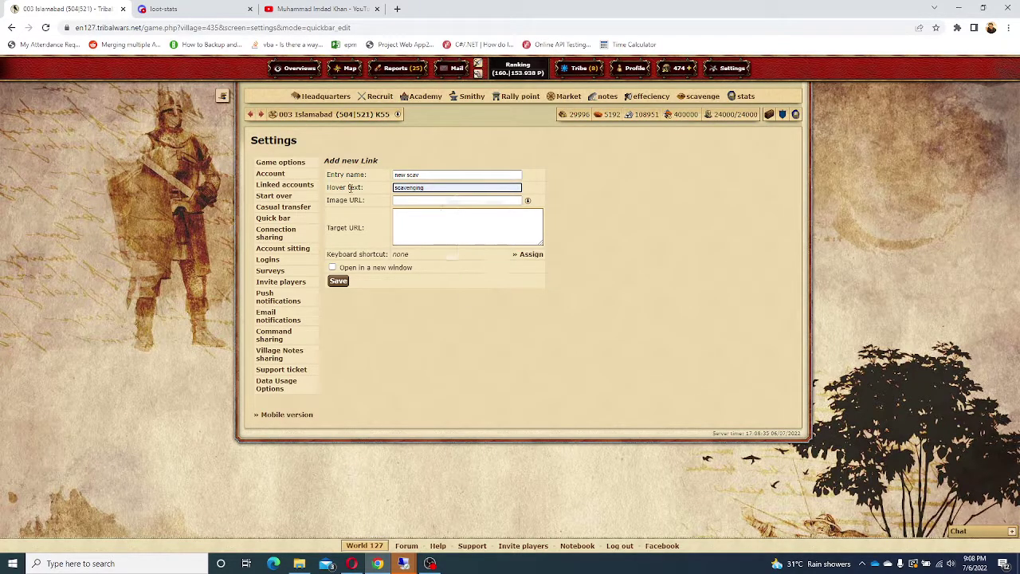
{"action": "left_click", "coordinate": [427, 201]}
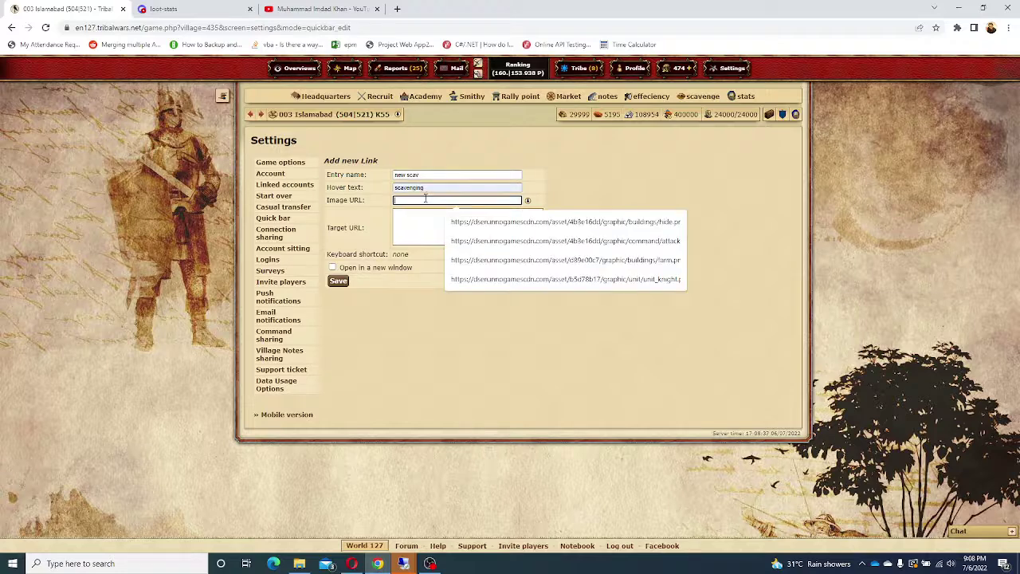
{"action": "left_click_drag", "start_coordinate": [442, 189], "coordinate": [385, 193]}
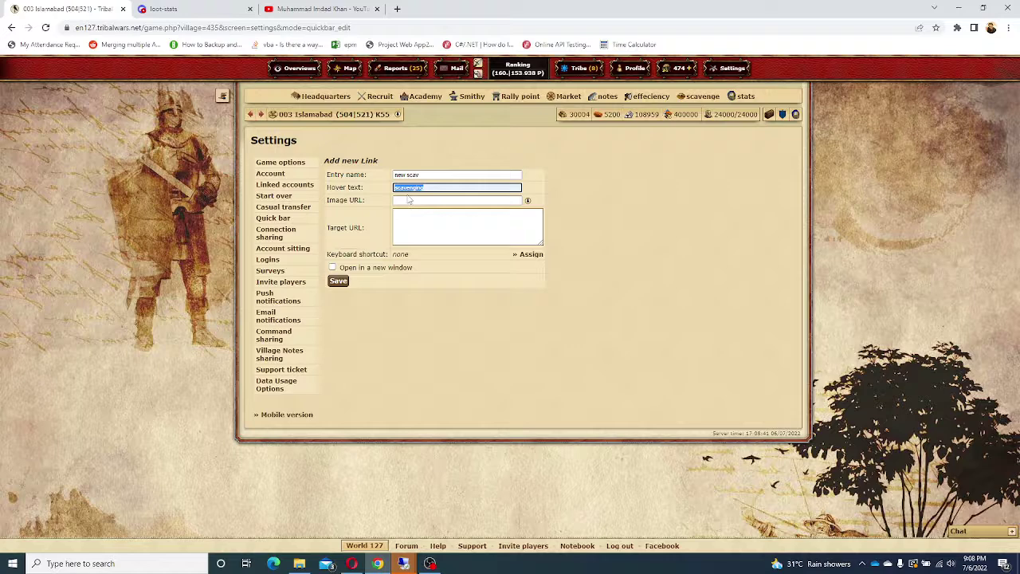
- Set the link's image to the Warehouse icon
{"action": "left_click", "coordinate": [449, 201]}
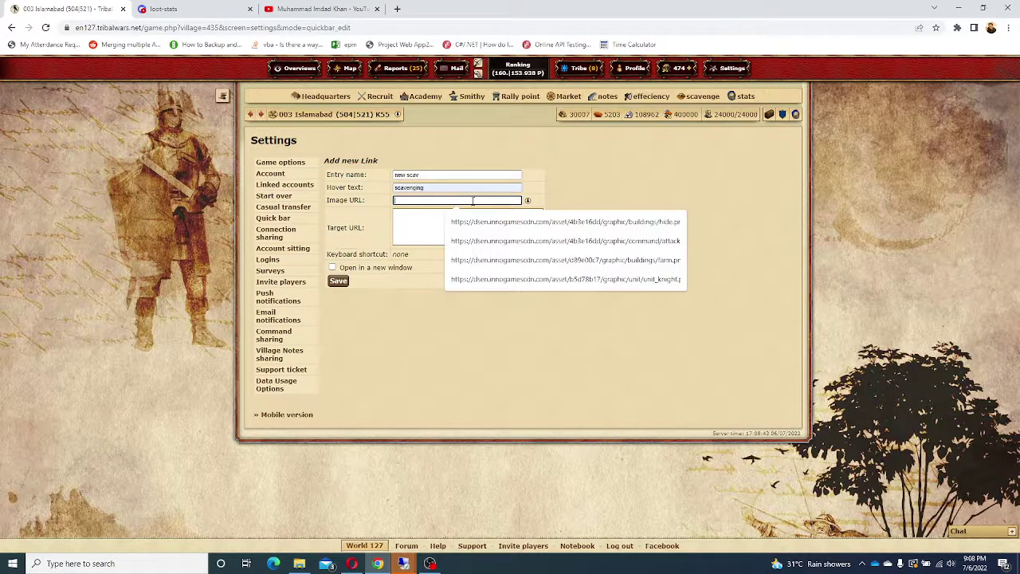
{"action": "left_click", "coordinate": [532, 203]}
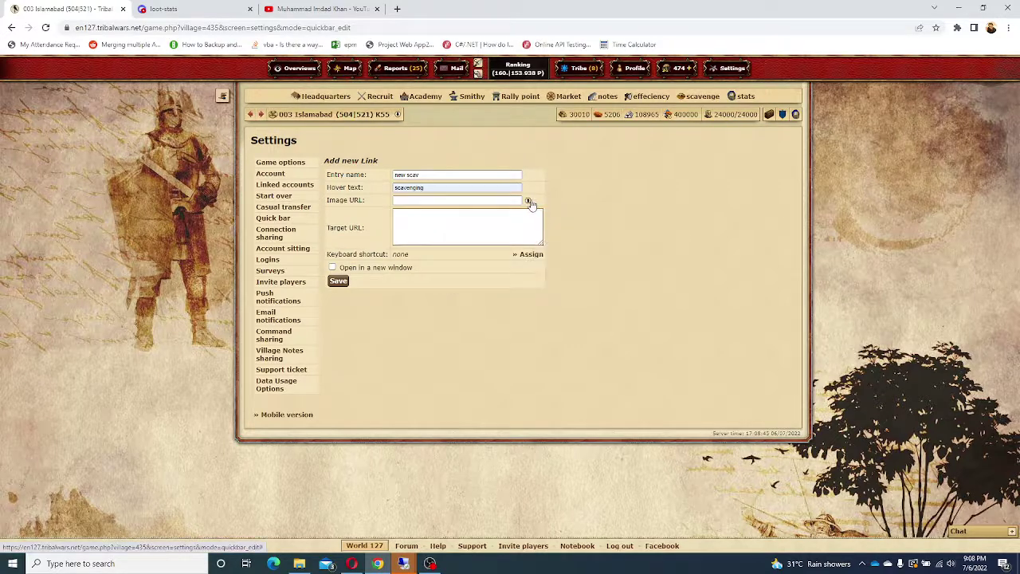
{"action": "left_click", "coordinate": [531, 201]}
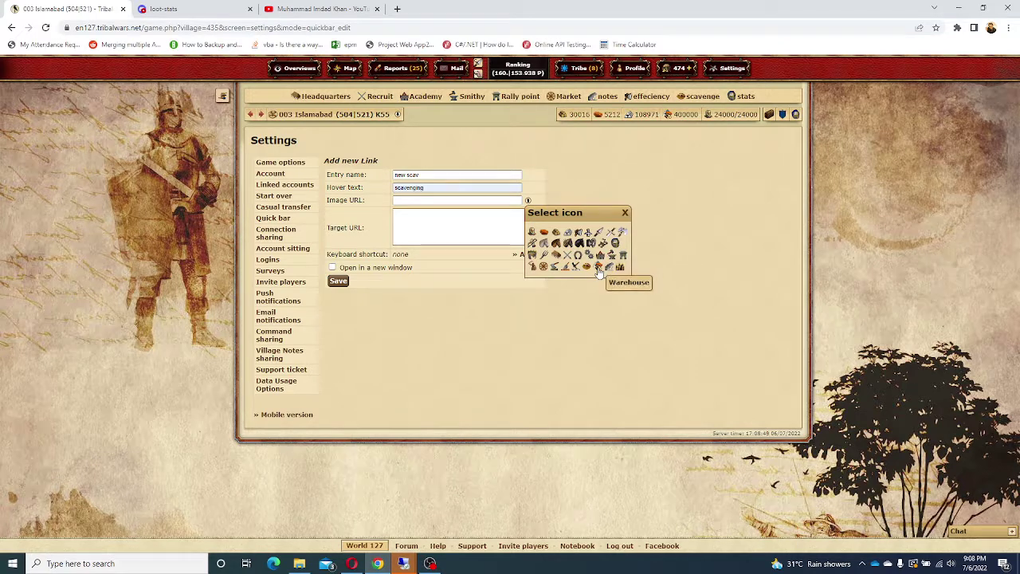
{"action": "left_click", "coordinate": [599, 270]}
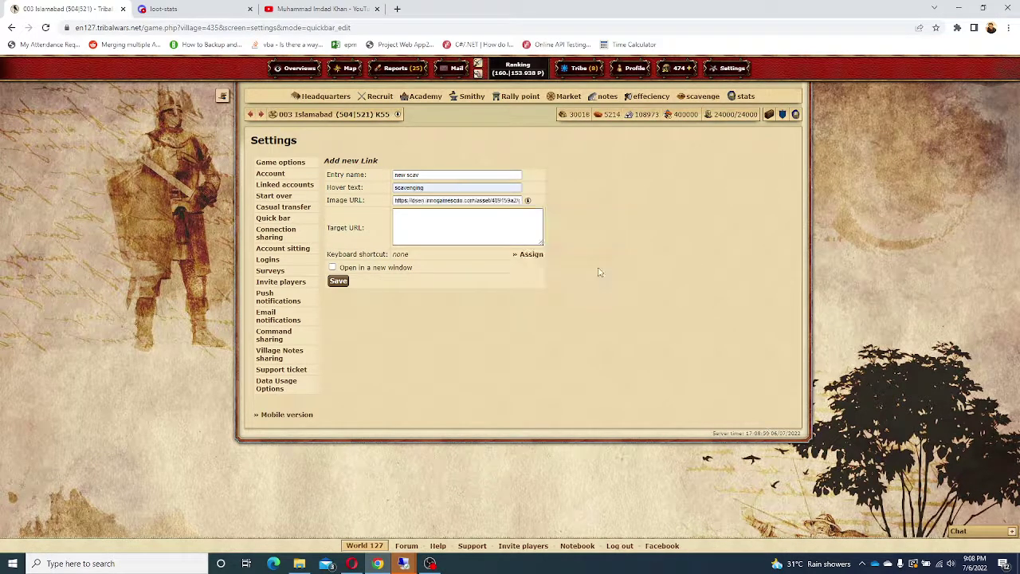
- Paste the script as the target, set shortcut 0, save, and return to 003 Islamabad
{"action": "left_click", "coordinate": [467, 220]}
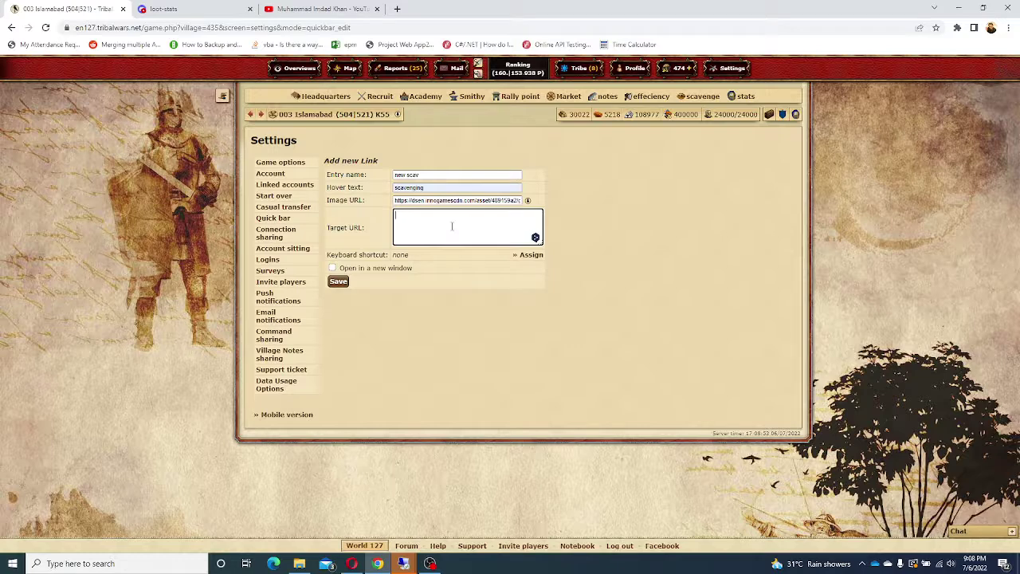
{"action": "key", "text": "ctrl+v"}
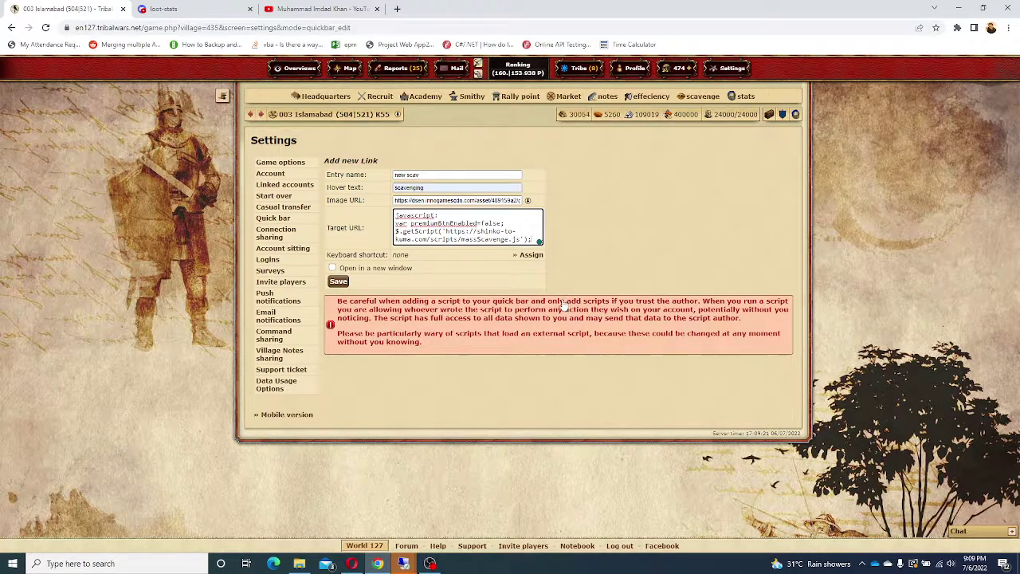
{"action": "left_click", "coordinate": [528, 255]}
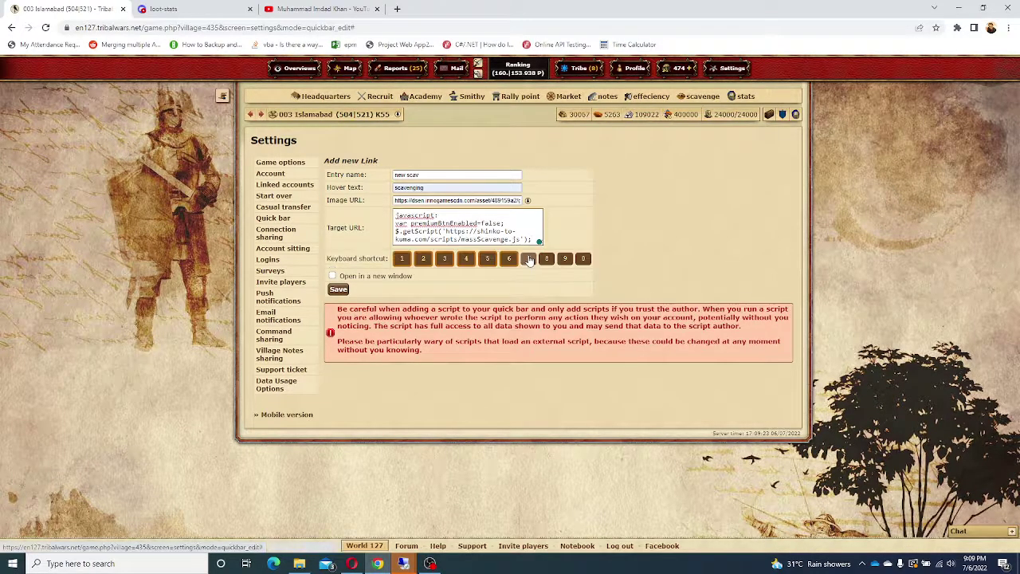
{"action": "left_click", "coordinate": [583, 259]}
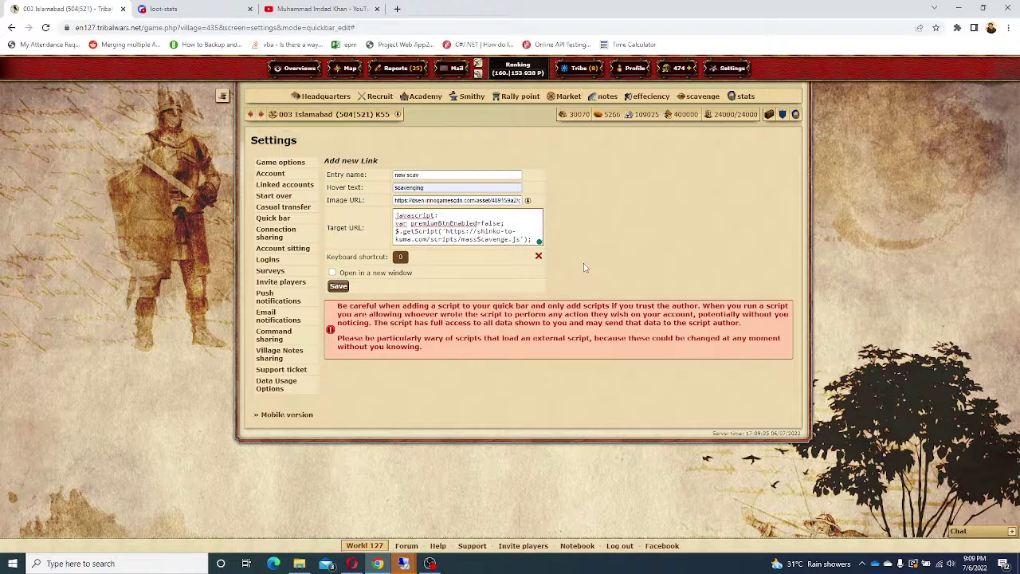
{"action": "left_click", "coordinate": [339, 287]}
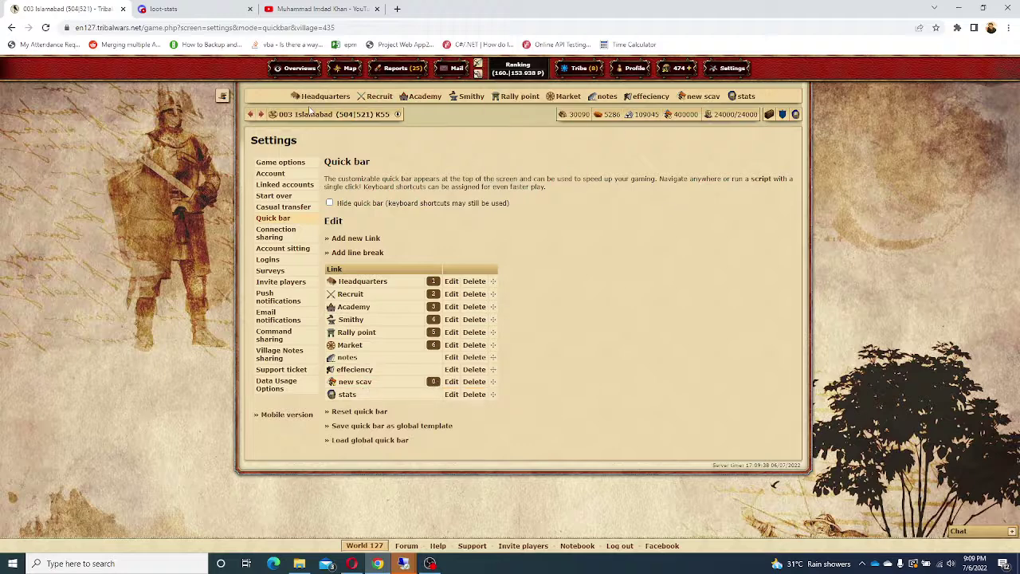
{"action": "left_click", "coordinate": [308, 116]}
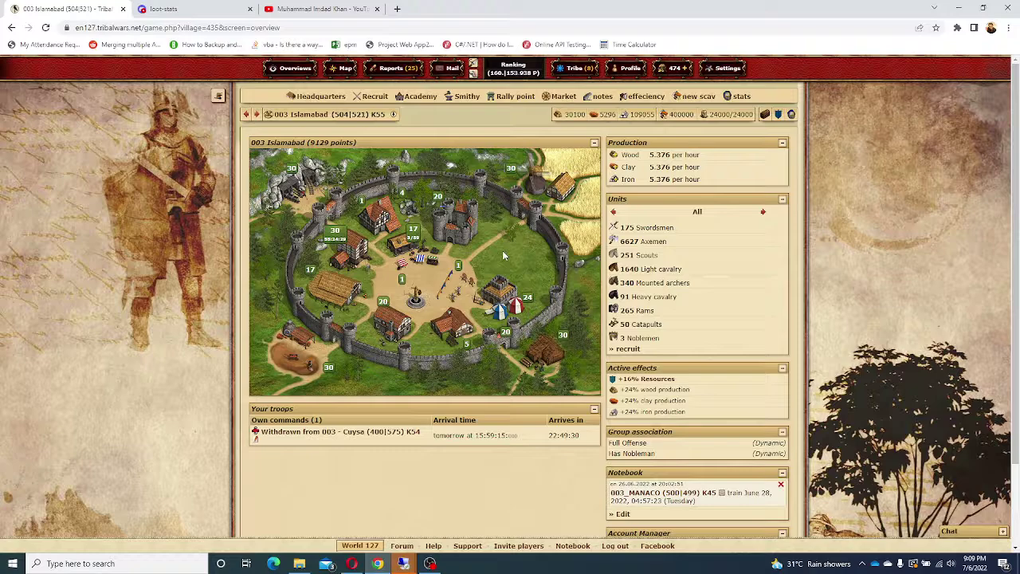
- Launch the 'new scav' link to reach Mass Scavenging and scroll the village list
{"action": "key", "text": "s"}
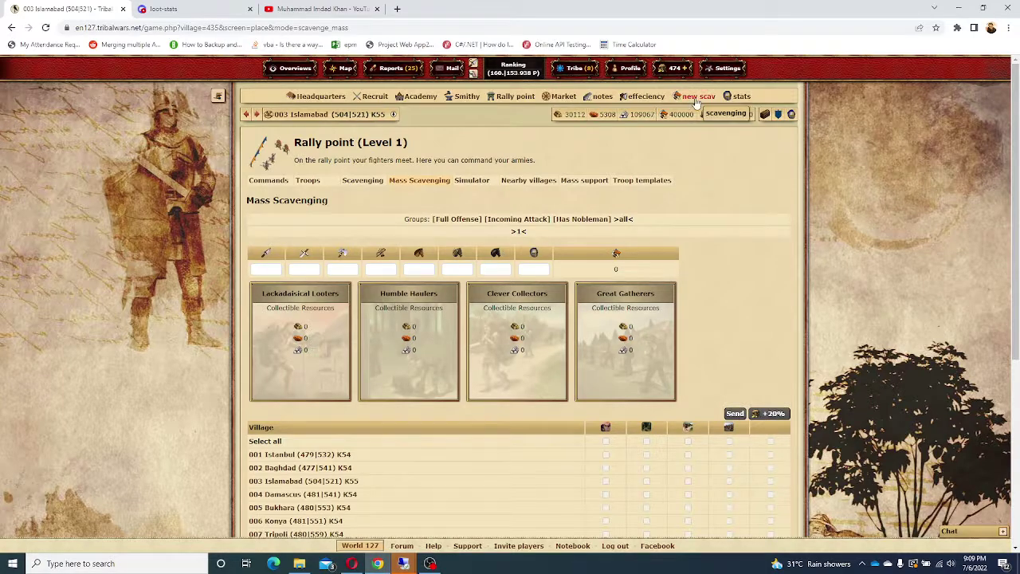
{"action": "left_click", "coordinate": [297, 114]}
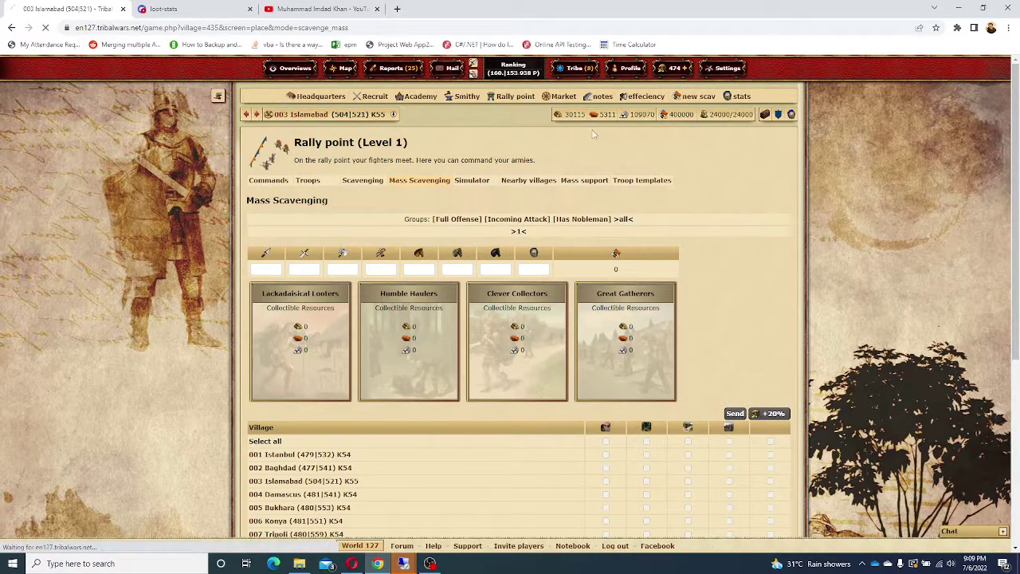
{"action": "left_click", "coordinate": [702, 97]}
{"action": "scroll", "coordinate": [307, 227], "scroll_direction": "down", "scroll_amount": 1}
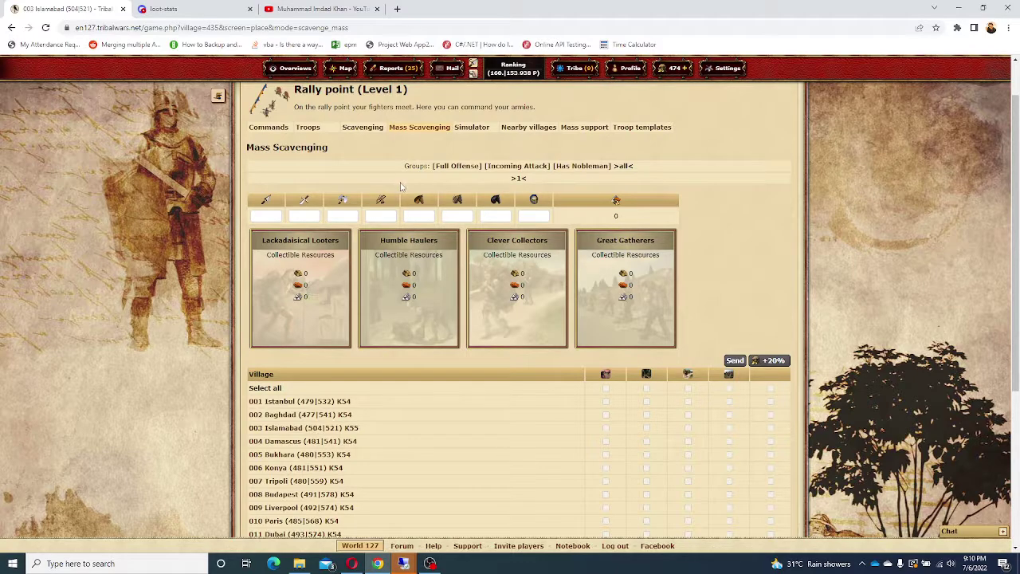
{"action": "scroll", "coordinate": [401, 186], "scroll_direction": "down", "scroll_amount": 3}
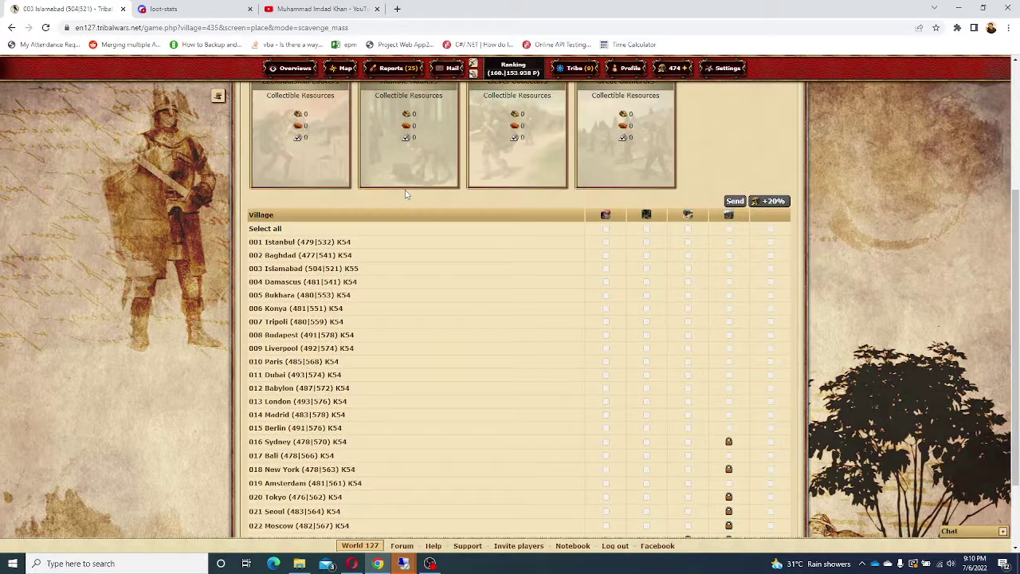
{"action": "scroll", "coordinate": [405, 193], "scroll_direction": "down", "scroll_amount": 2}
{"action": "scroll", "coordinate": [405, 194], "scroll_direction": "up", "scroll_amount": 2}
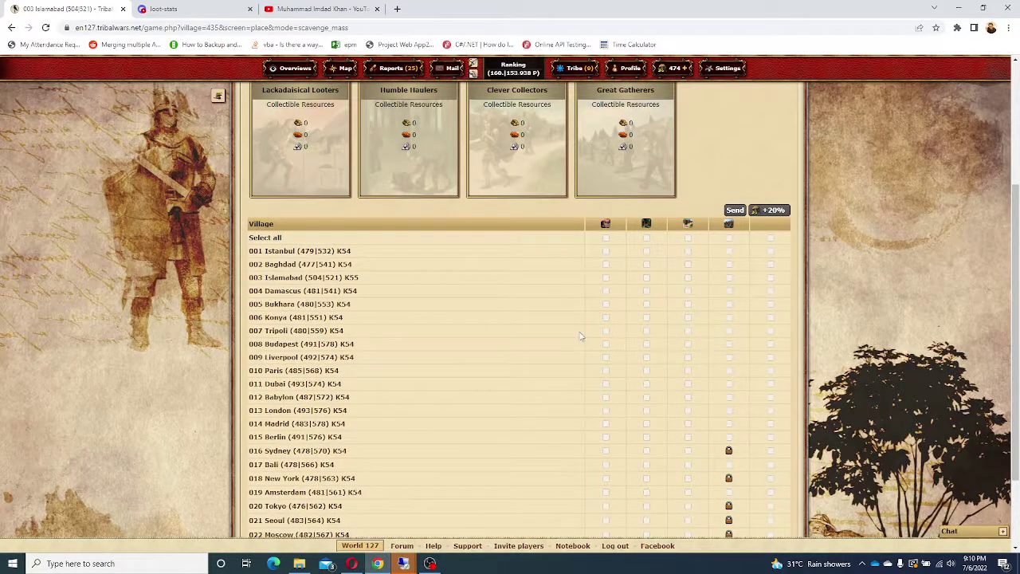
{"action": "scroll", "coordinate": [645, 351], "scroll_direction": "up", "scroll_amount": 4}
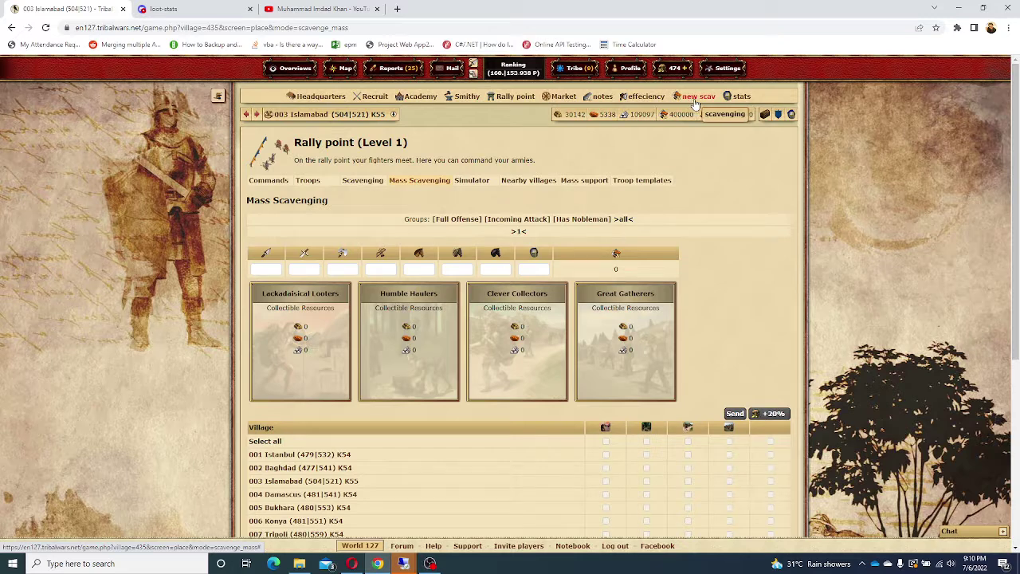
- Run the script, reposition its settings dialog, and untick the fifth, sixth and seventh units
{"action": "left_click", "coordinate": [694, 99]}
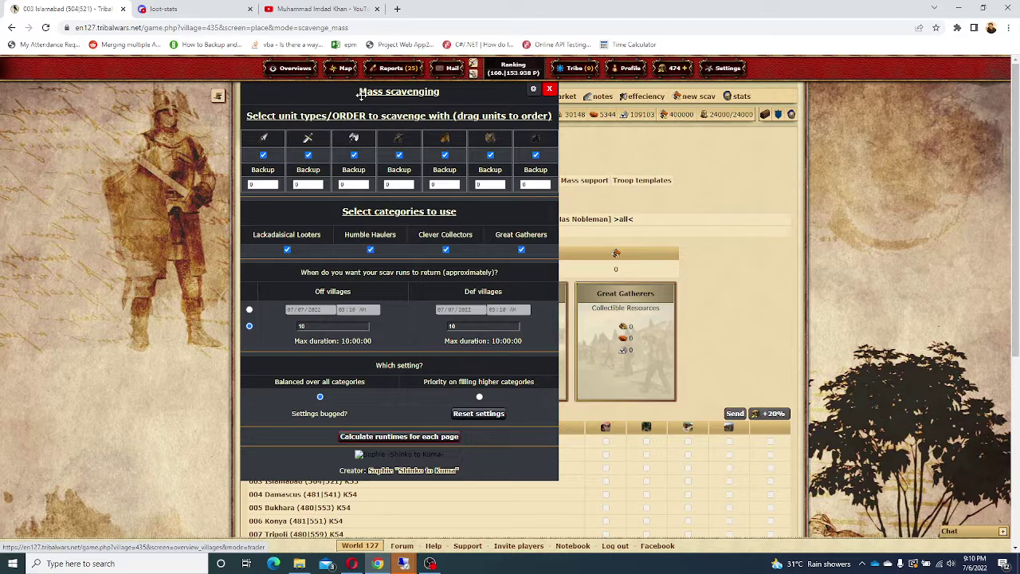
{"action": "left_click_drag", "start_coordinate": [326, 94], "coordinate": [422, 119]}
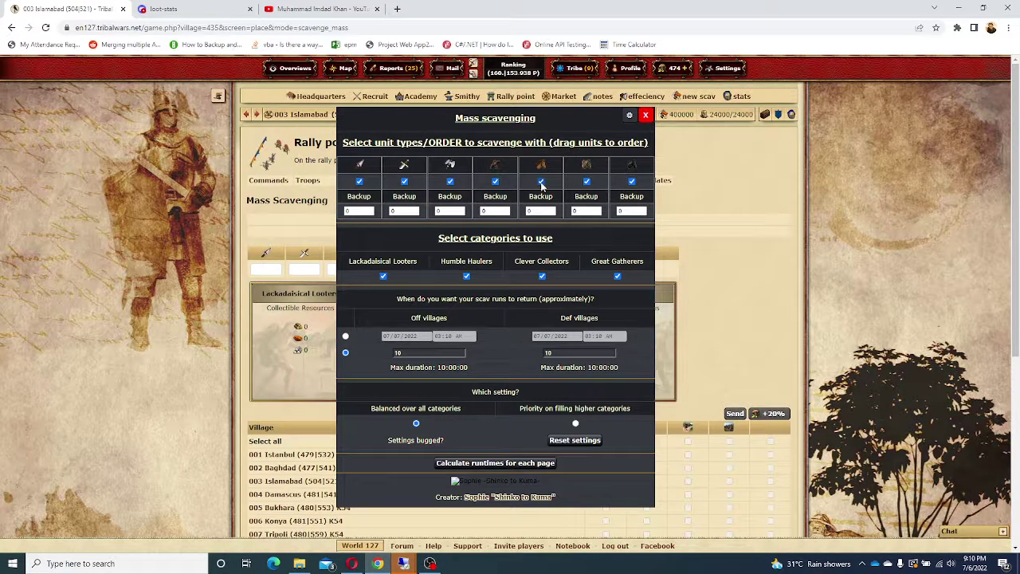
{"action": "left_click", "coordinate": [541, 183]}
{"action": "left_click", "coordinate": [589, 187]}
{"action": "left_click", "coordinate": [631, 185]}
- Set both the Off and Def village run durations to 2 hours
{"action": "double_click", "coordinate": [558, 352]}
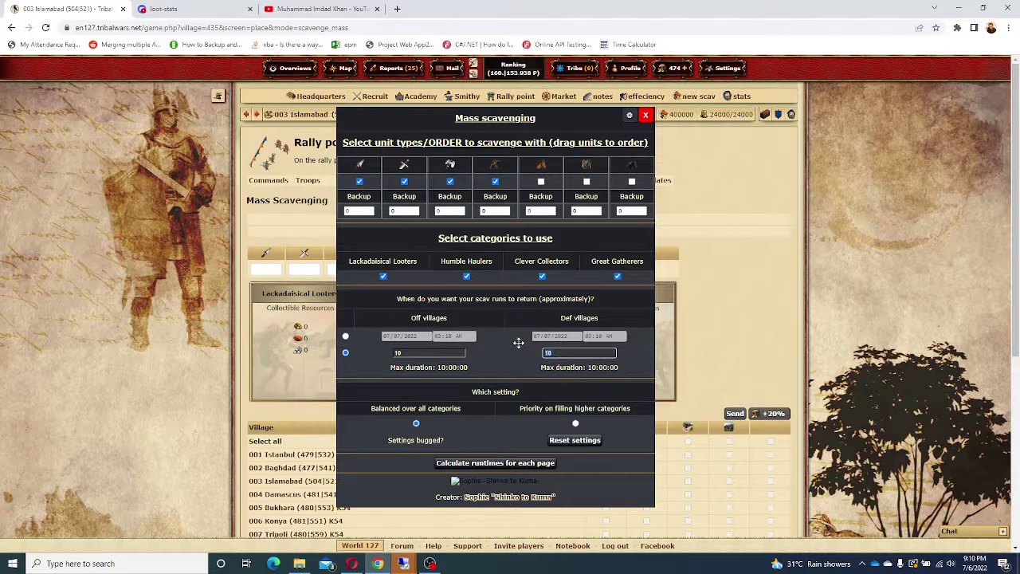
{"action": "type", "text": "2"}
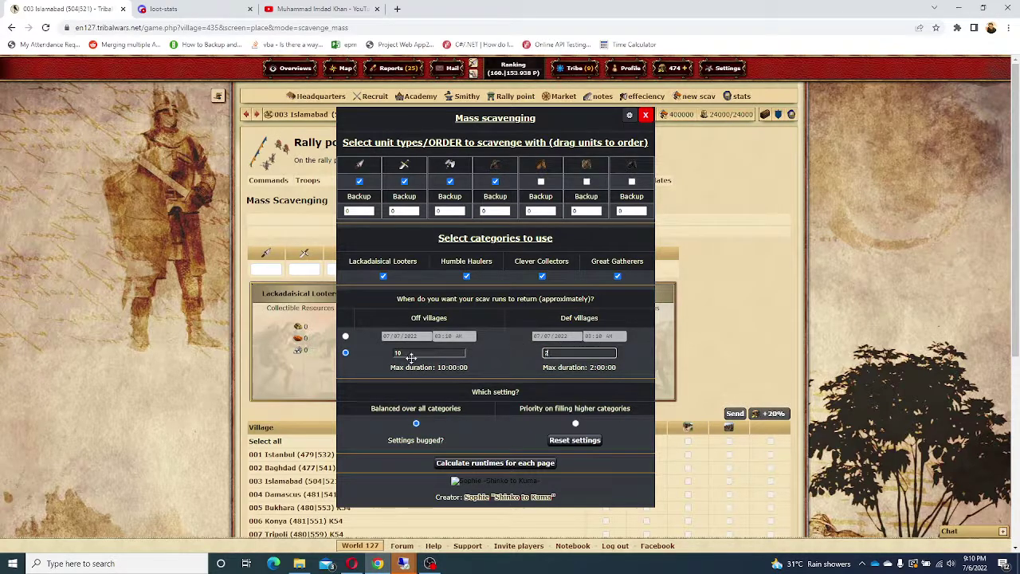
{"action": "double_click", "coordinate": [406, 354]}
{"action": "type", "text": "2"}
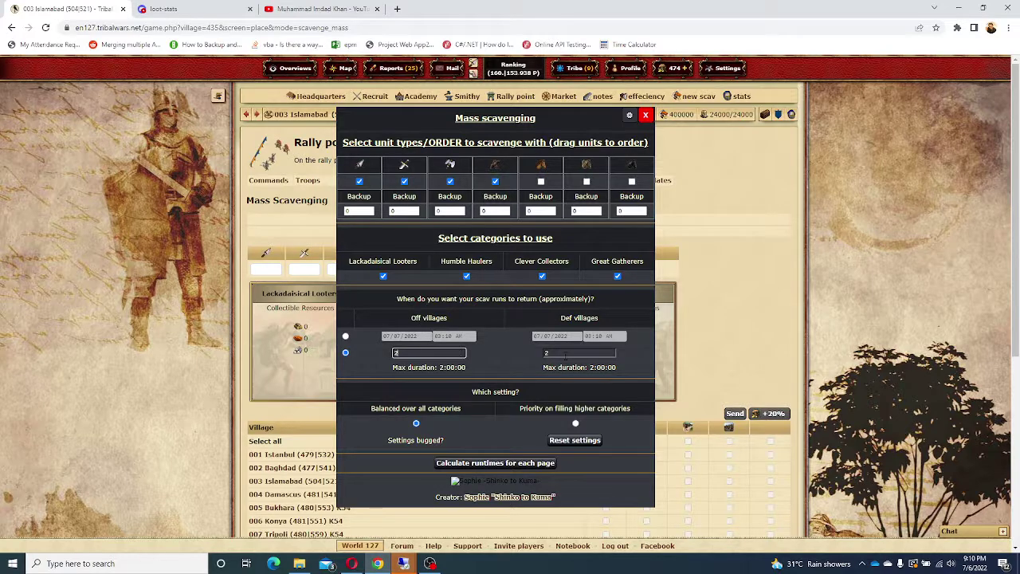
{"action": "left_click", "coordinate": [510, 364]}
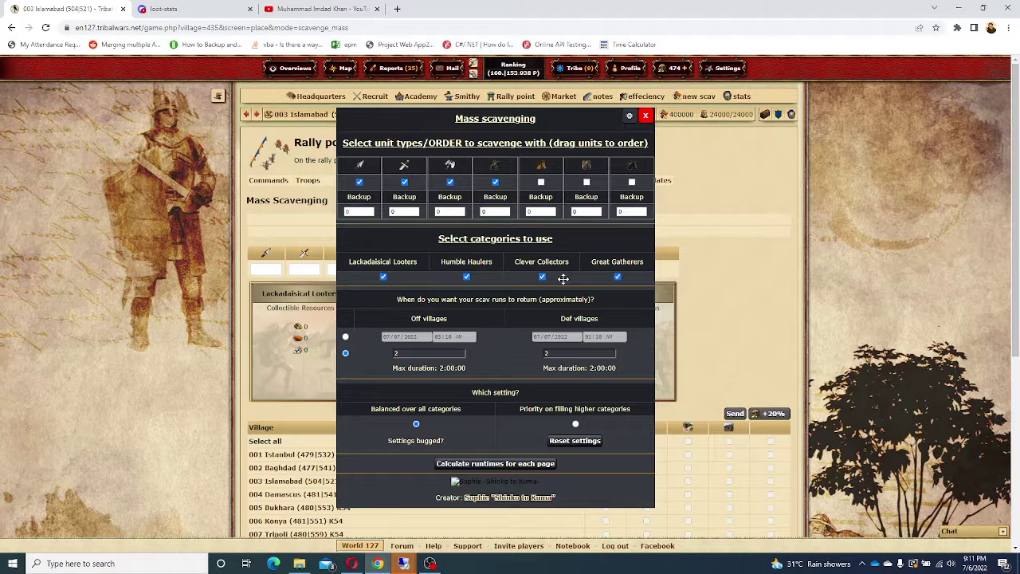
- Untick Lackadaisical Looters, leaving Humble Haulers ticked
{"action": "left_click", "coordinate": [383, 276]}
{"action": "left_click", "coordinate": [467, 278]}
{"action": "left_click", "coordinate": [467, 278]}
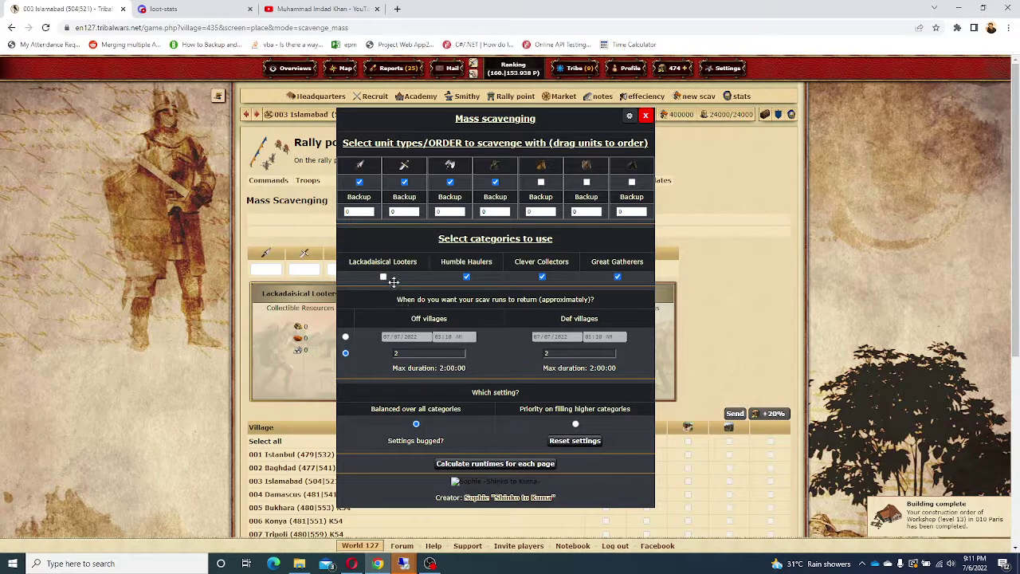
- Keep Humble Haulers ticked and enter 500 as the first unit's backup
{"action": "left_click", "coordinate": [466, 276]}
{"action": "left_click", "coordinate": [466, 277]}
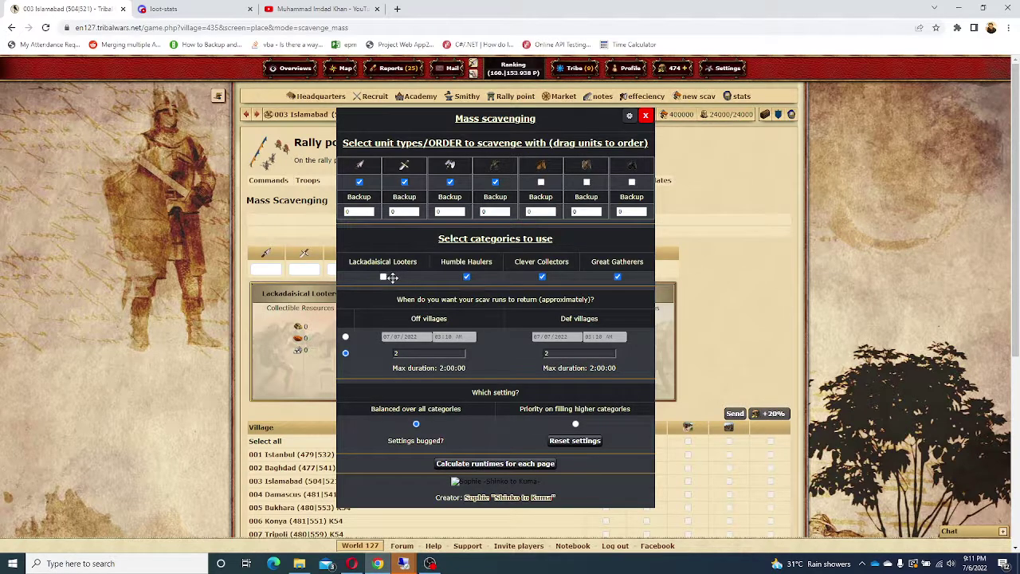
{"action": "double_click", "coordinate": [392, 211]}
{"action": "double_click", "coordinate": [360, 211]}
{"action": "type", "text": "500"}
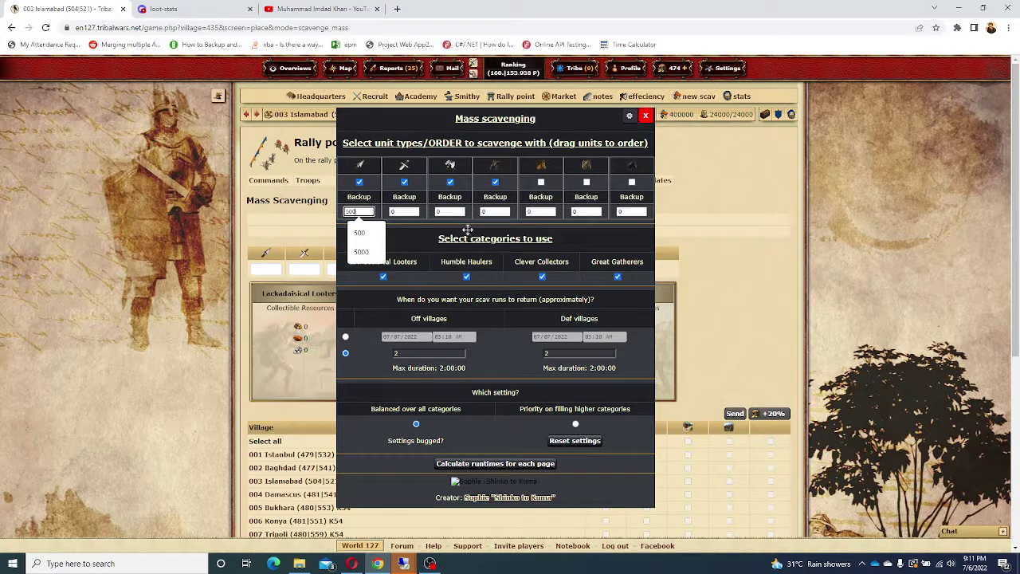
{"action": "left_click", "coordinate": [416, 239]}
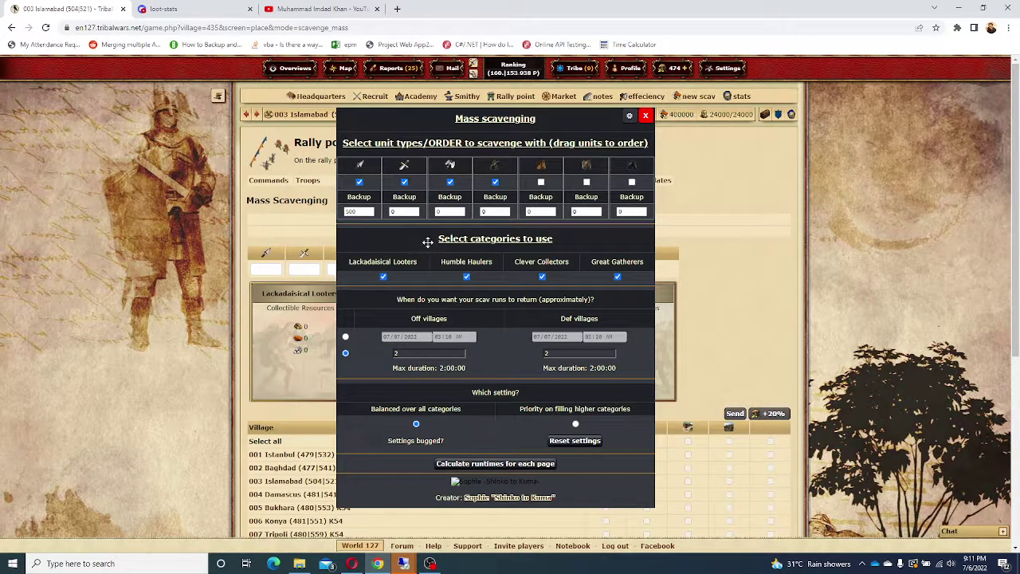
- Clear the first unit's backup amount so it returns to 0
{"action": "left_click", "coordinate": [361, 212]}
{"action": "left_click_drag", "start_coordinate": [361, 211], "coordinate": [340, 212]}
{"action": "key", "text": "BackSpace"}
{"action": "left_click", "coordinate": [380, 231]}
{"action": "left_click", "coordinate": [450, 211]}
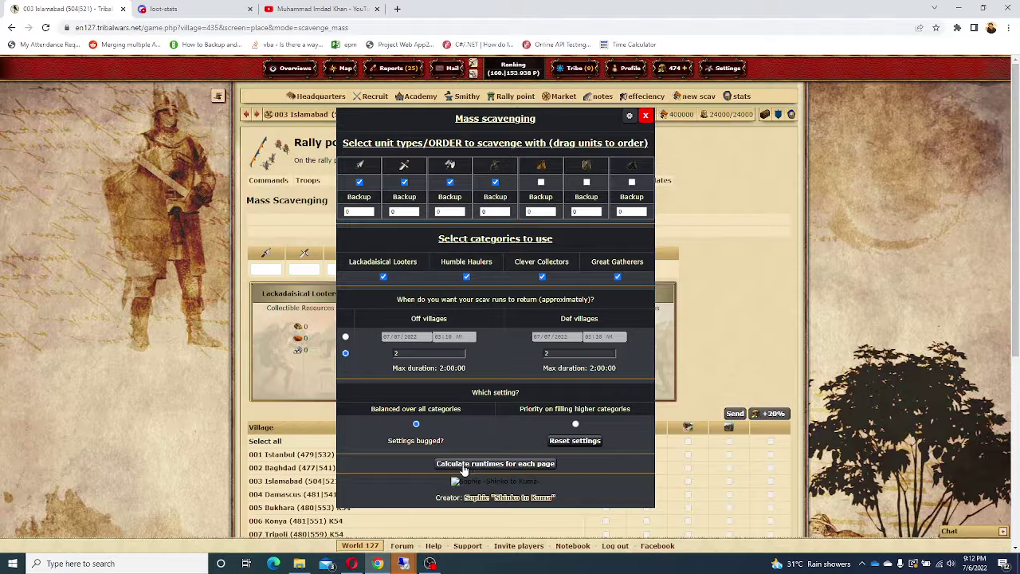
- Calculate runtimes, launch group 1, and reload the page
{"action": "left_click", "coordinate": [506, 469]}
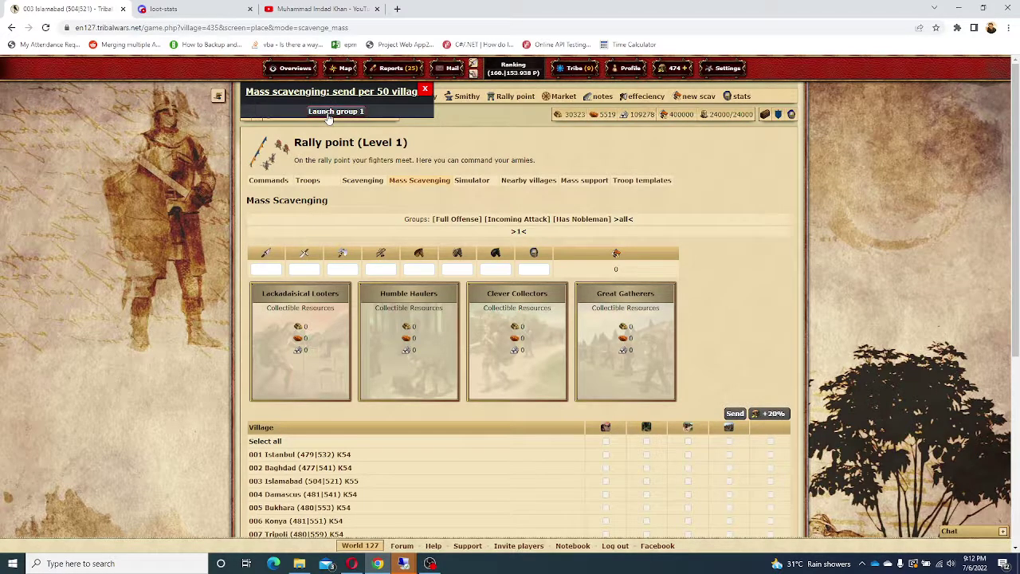
{"action": "left_click", "coordinate": [328, 114]}
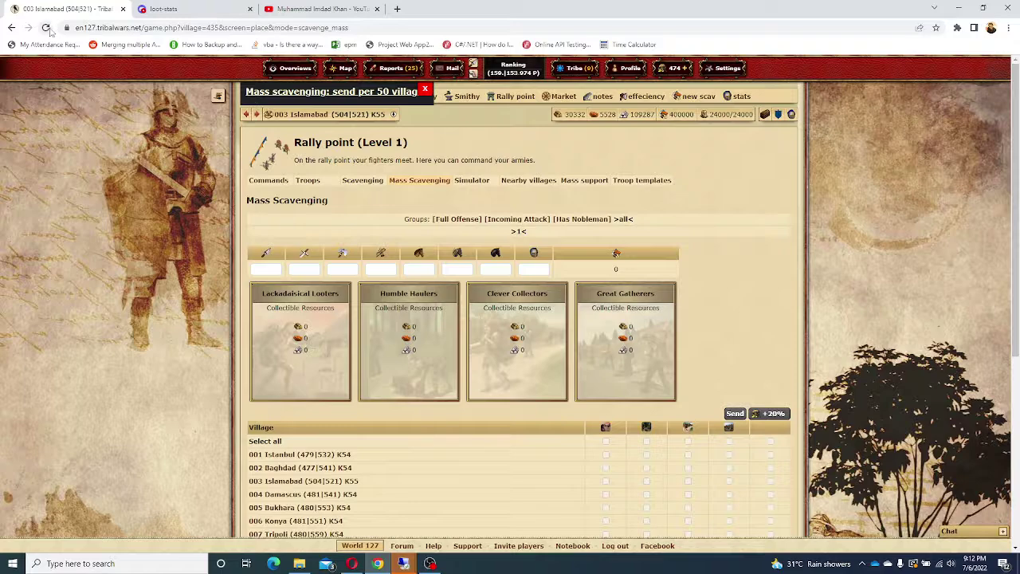
{"action": "left_click", "coordinate": [46, 27]}
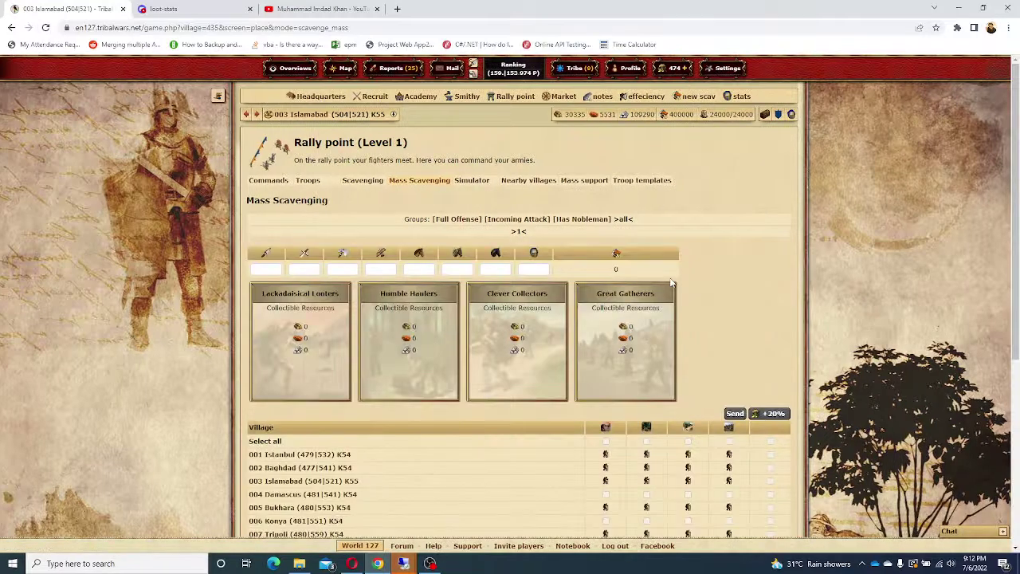
- Scroll the village table to confirm troops are out scavenging
{"action": "scroll", "coordinate": [672, 285], "scroll_direction": "down", "scroll_amount": 2}
{"action": "scroll", "coordinate": [556, 339], "scroll_direction": "down", "scroll_amount": 3}
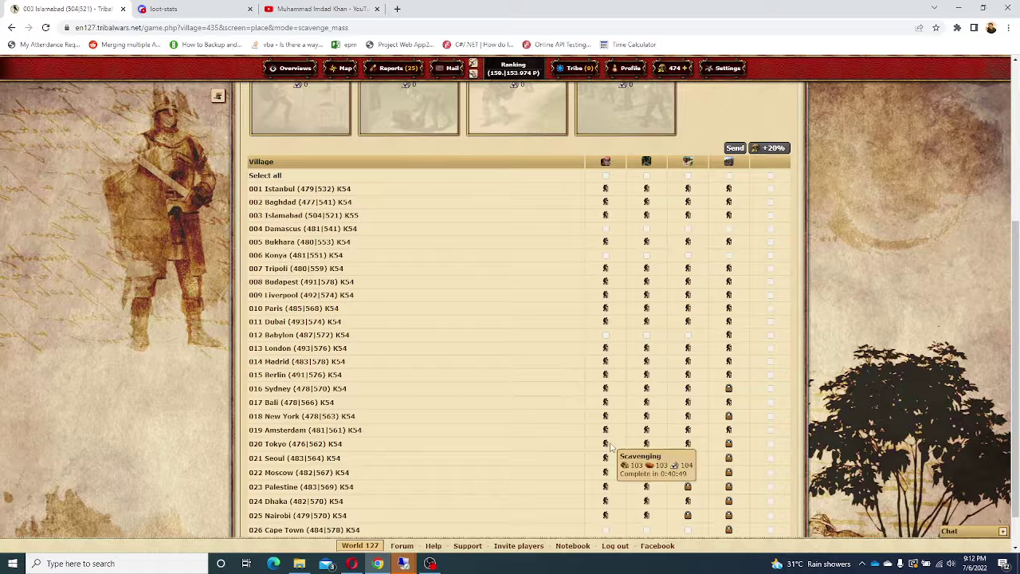
{"action": "scroll", "coordinate": [610, 443], "scroll_direction": "down", "scroll_amount": 1}
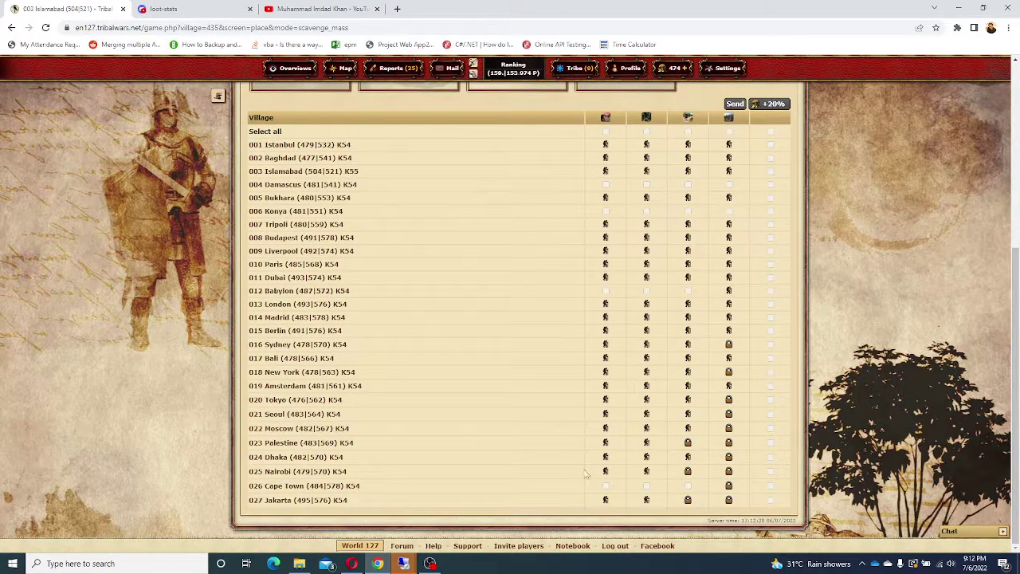
{"action": "scroll", "coordinate": [650, 456], "scroll_direction": "up", "scroll_amount": 5}
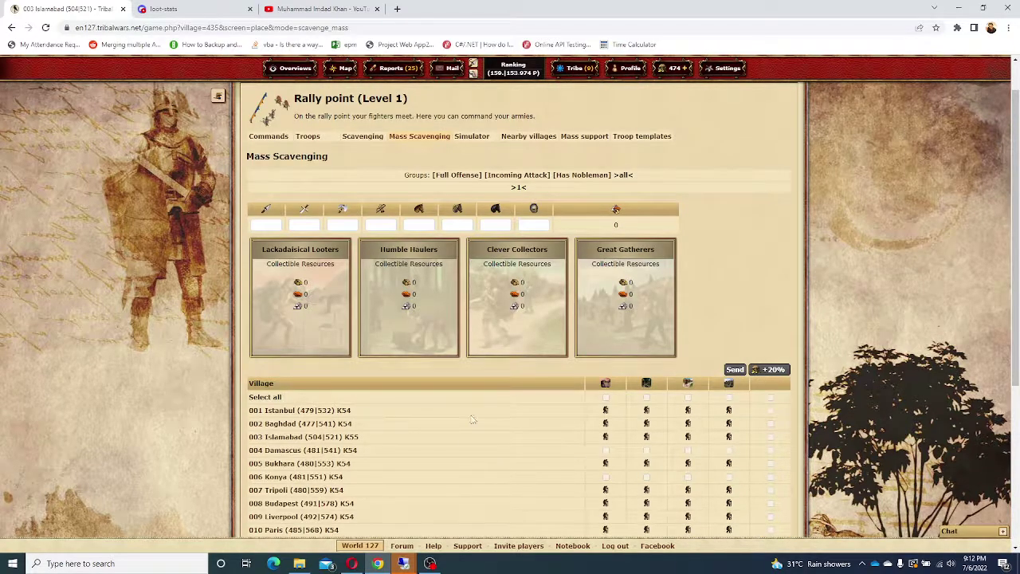
{"action": "scroll", "coordinate": [473, 418], "scroll_direction": "up", "scroll_amount": 1}
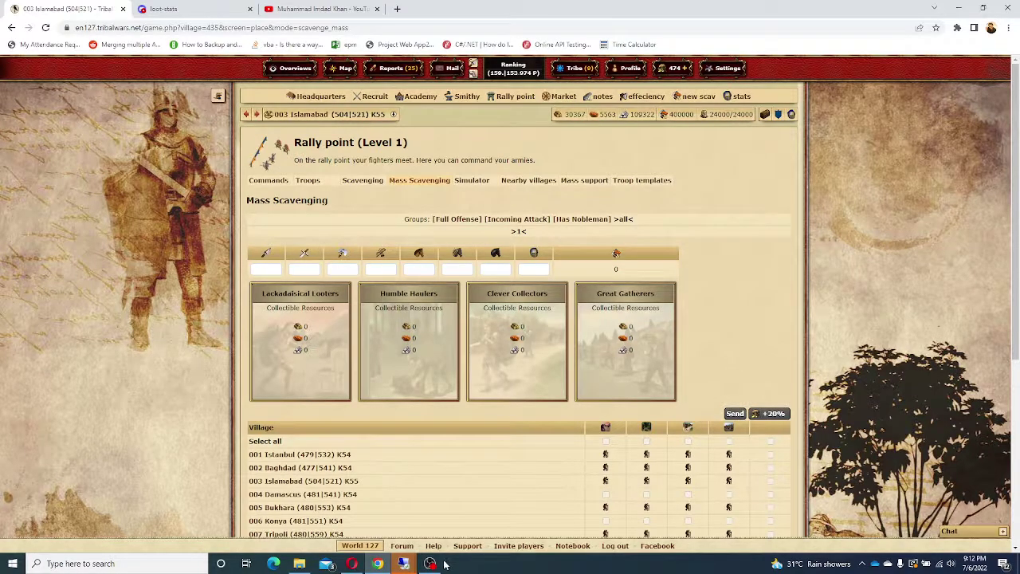
- Restore the OBS Studio window from the taskbar
{"action": "mouse_move", "coordinate": [433, 565]}
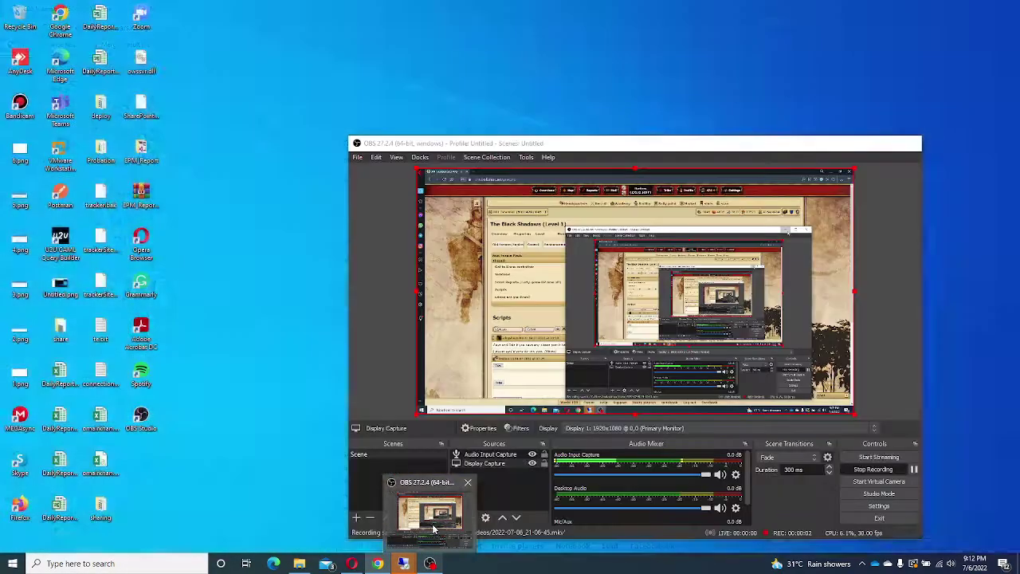
{"action": "left_click", "coordinate": [435, 533]}
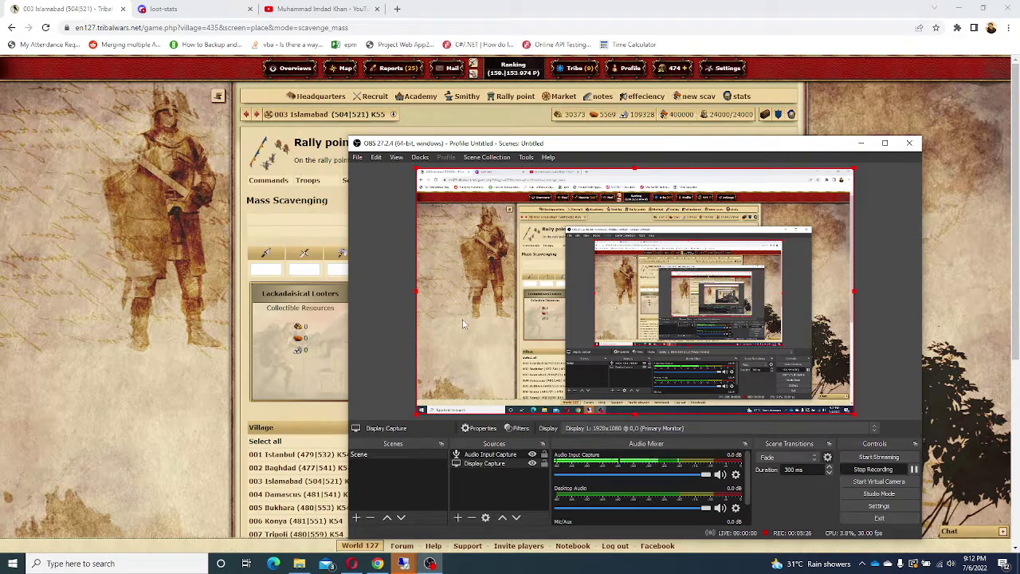